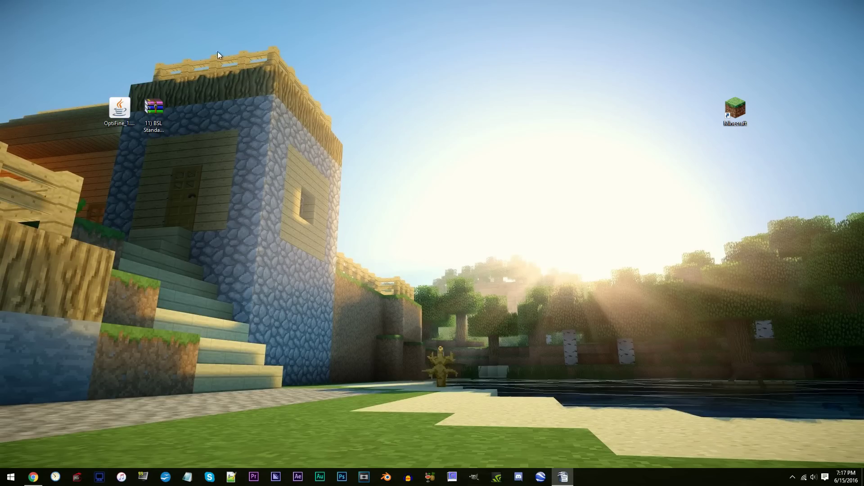
pyautogui.click(114, 103)
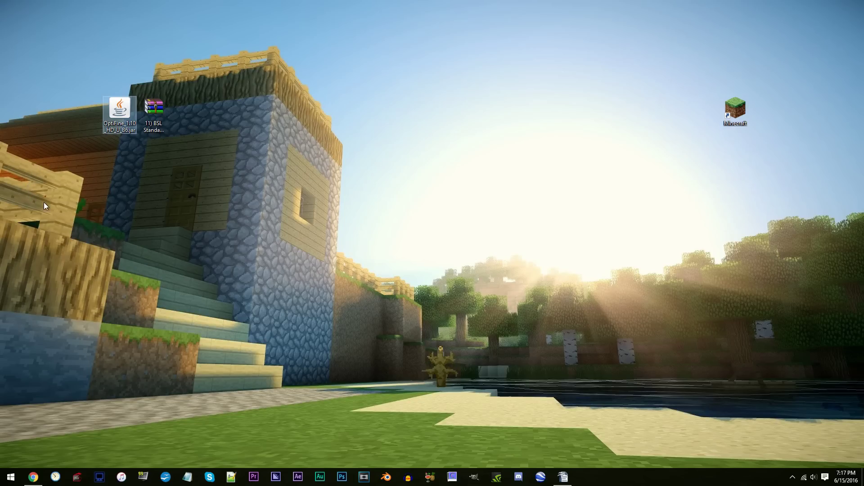
pyautogui.click(159, 114)
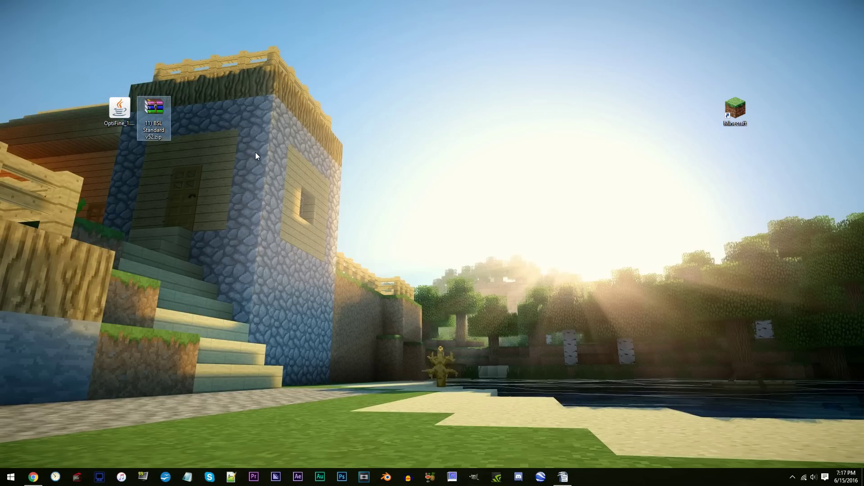
pyautogui.click(504, 154)
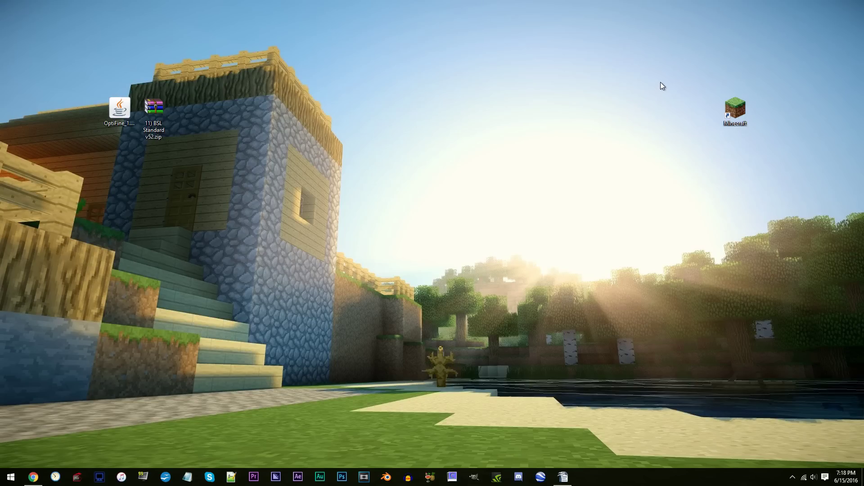
# - Start the launcher and create a new profile named '1.10 Shaders (No Forge)'
pyautogui.doubleClick(733, 108)
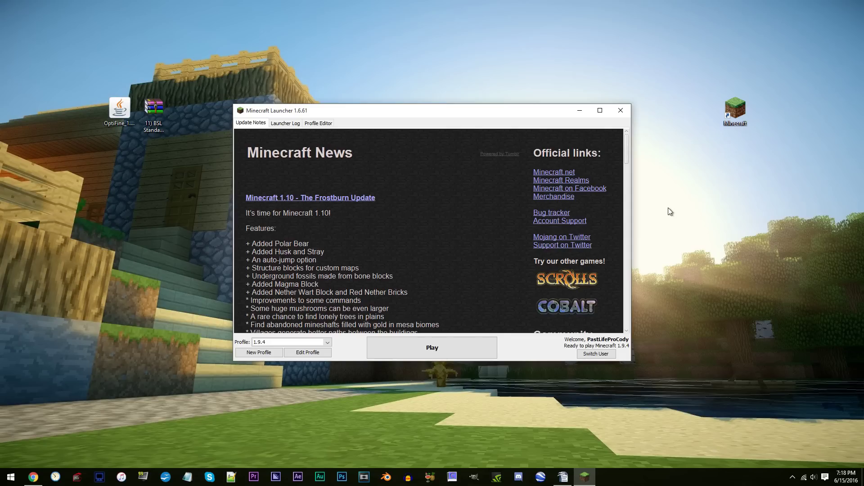
pyautogui.click(260, 353)
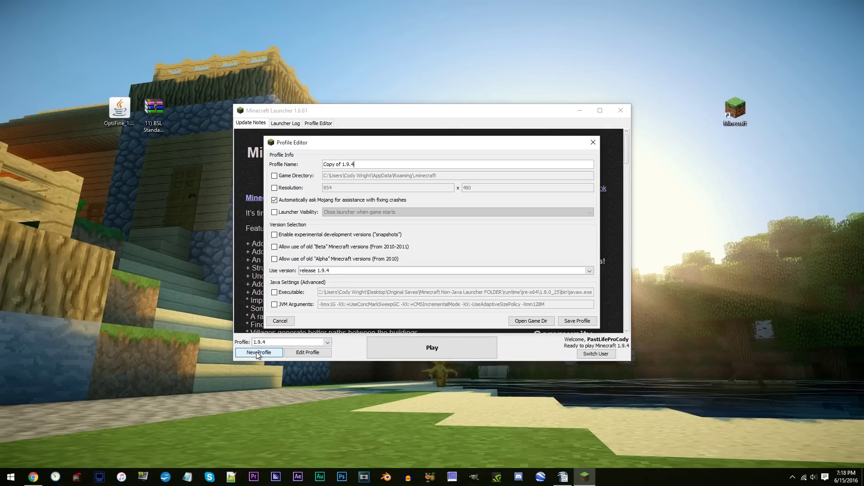
pyautogui.moveTo(355, 165); pyautogui.dragTo(322, 164)
pyautogui.write('1.10 Shaders (No Forge')
# - Set the profile to release 1.10 and change the JVM memory argument to -Xmx4G
pyautogui.click(344, 271)
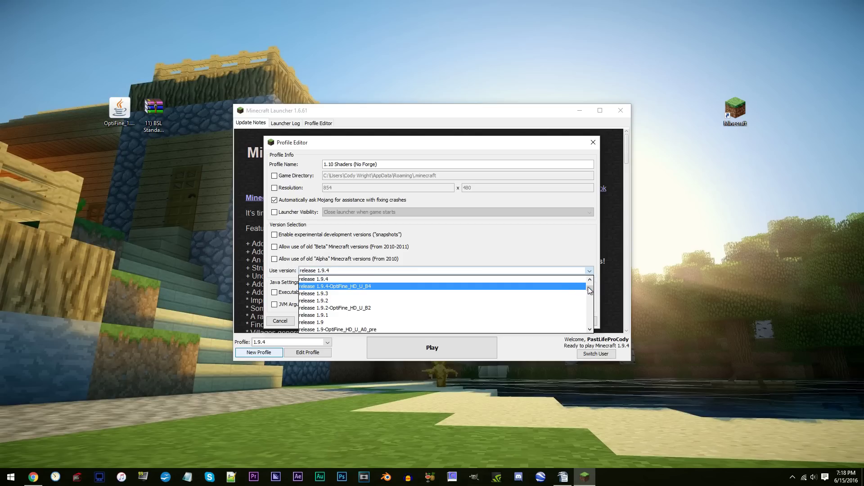
pyautogui.scroll(2, 592, 292)
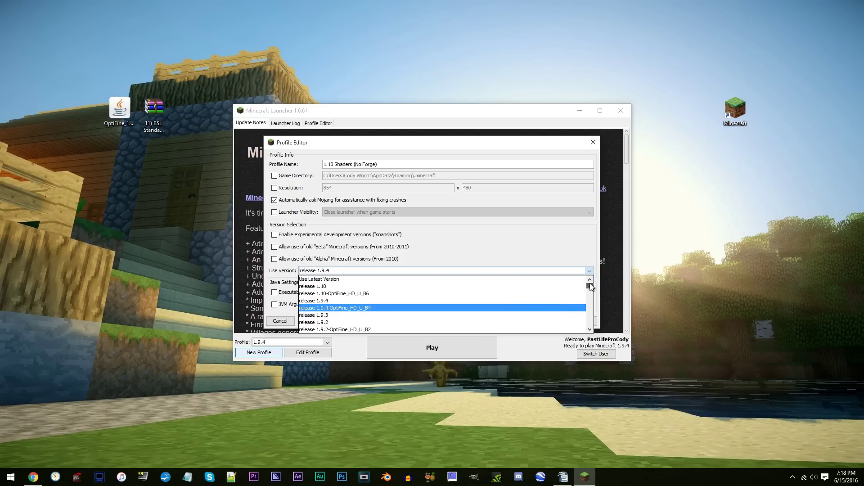
pyautogui.click(321, 285)
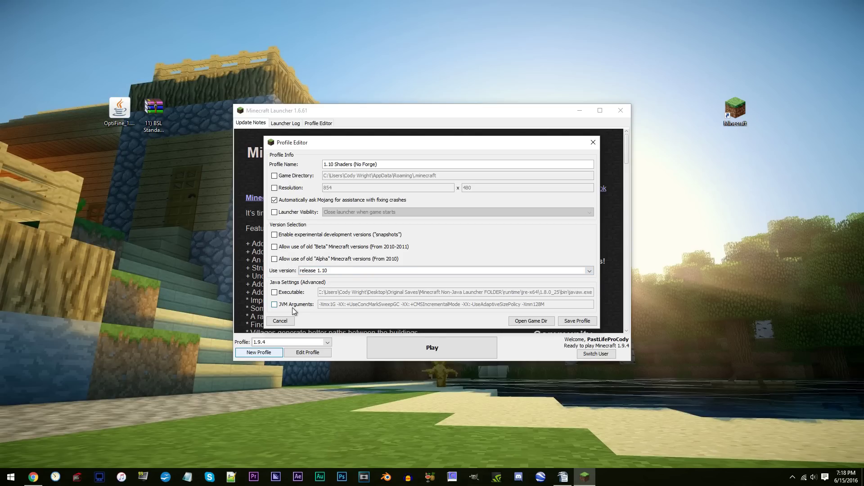
pyautogui.click(275, 306)
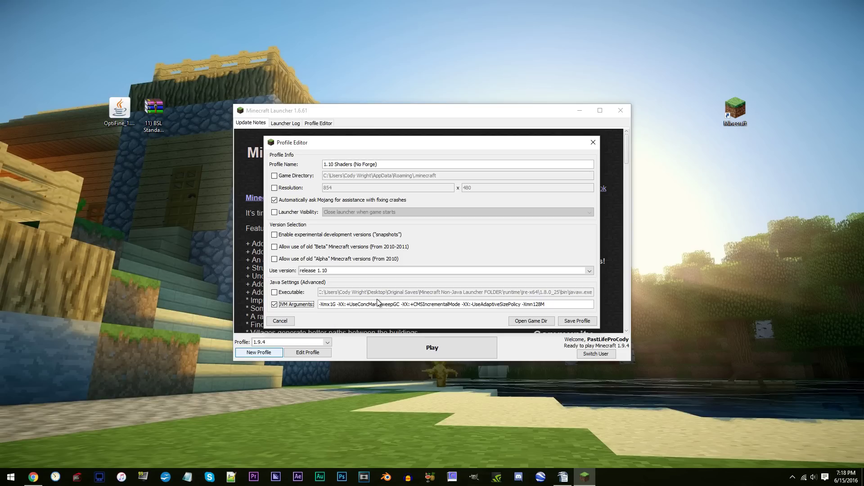
pyautogui.click(333, 303)
pyautogui.press('BackSpace')
pyautogui.write('4')
# - Save the profile, select 1.10 Shaders (No Forge), run the game once, then quit
pyautogui.click(580, 321)
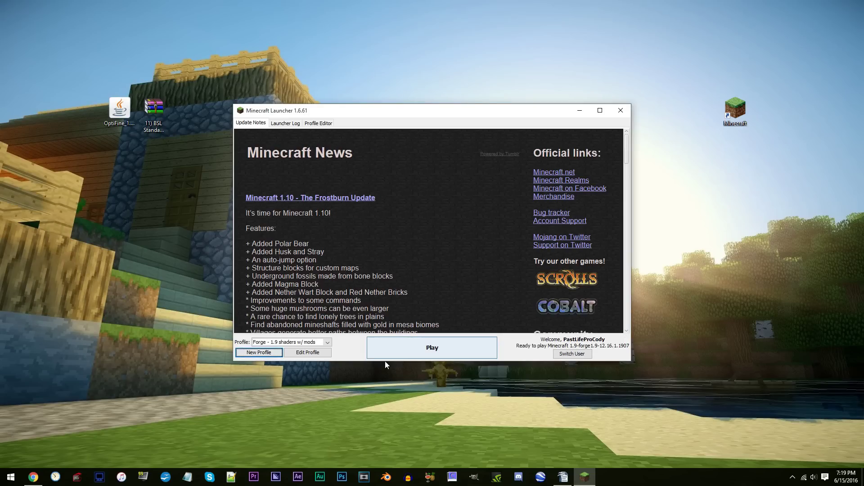
pyautogui.click(293, 342)
pyautogui.click(264, 353)
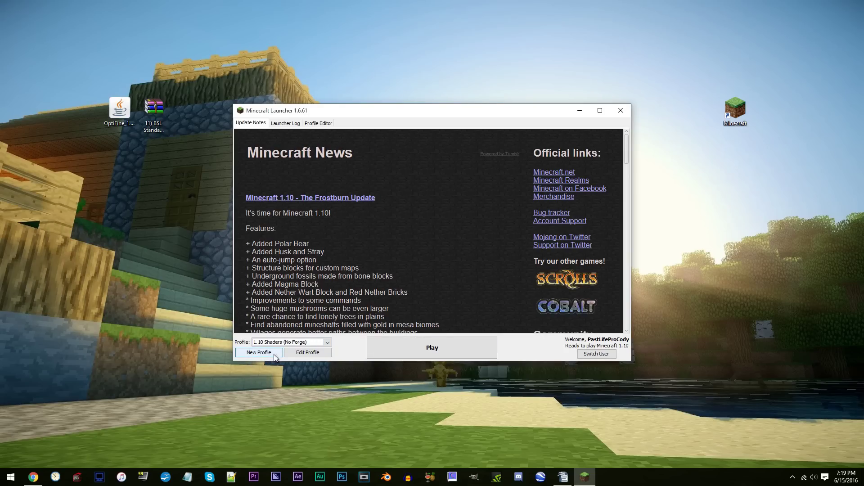
pyautogui.click(461, 342)
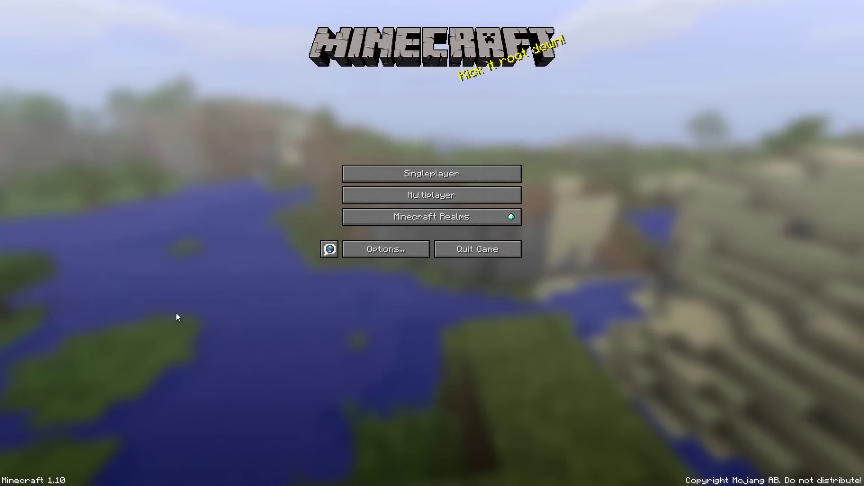
pyautogui.click(465, 253)
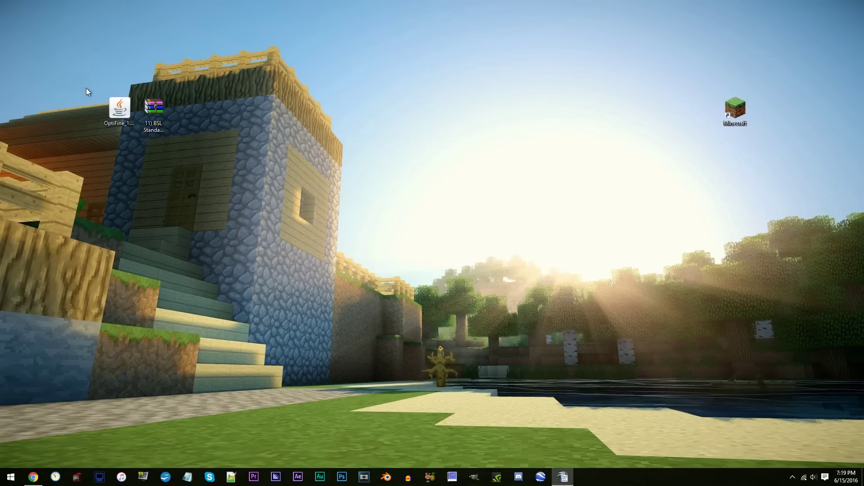
# - Run the OptiFine HD Ultra B6 installer for 1.10 into .minecraft and confirm success
pyautogui.doubleClick(114, 109)
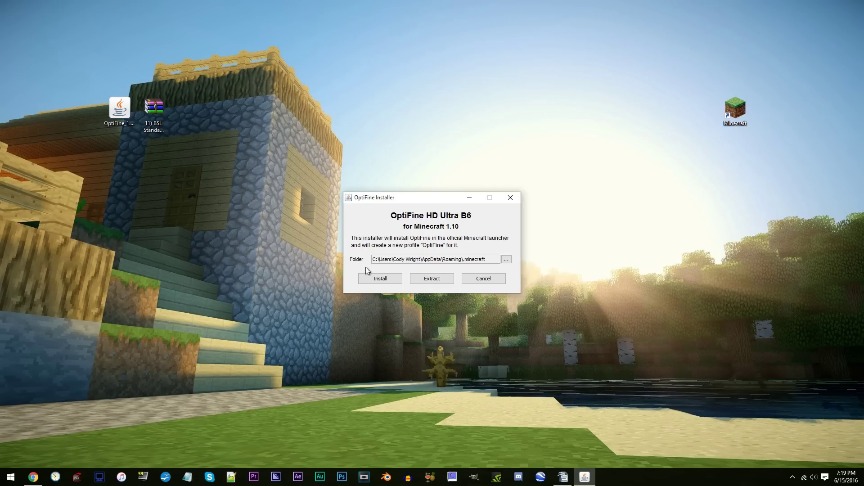
pyautogui.click(380, 281)
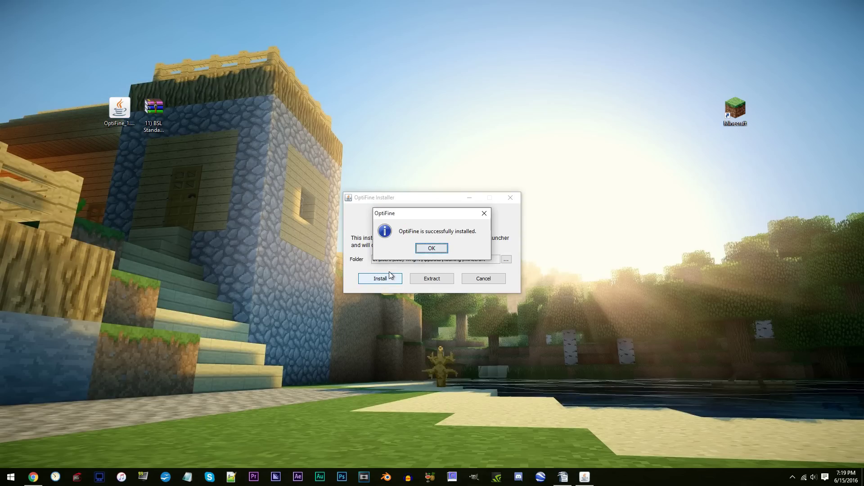
pyautogui.click(426, 249)
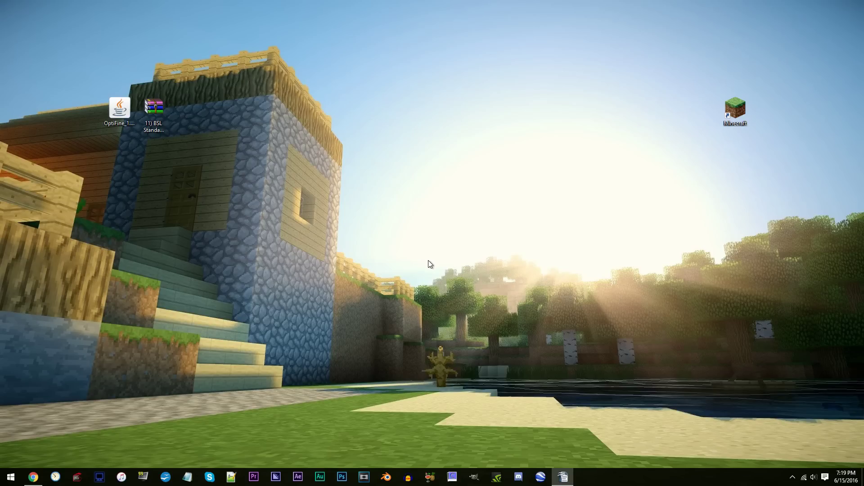
# - Restart the launcher and open the 1.10 Shaders (No Forge) profile for editing
pyautogui.doubleClick(727, 119)
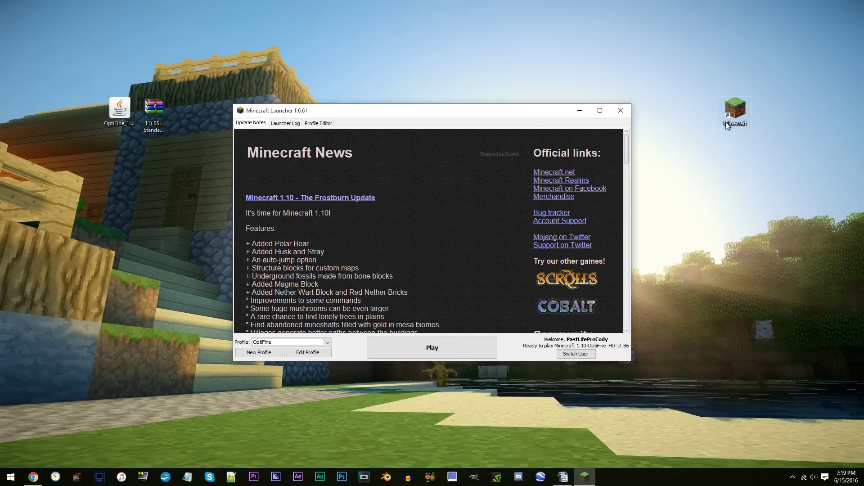
pyautogui.click(258, 345)
pyautogui.scroll(1, 263, 356)
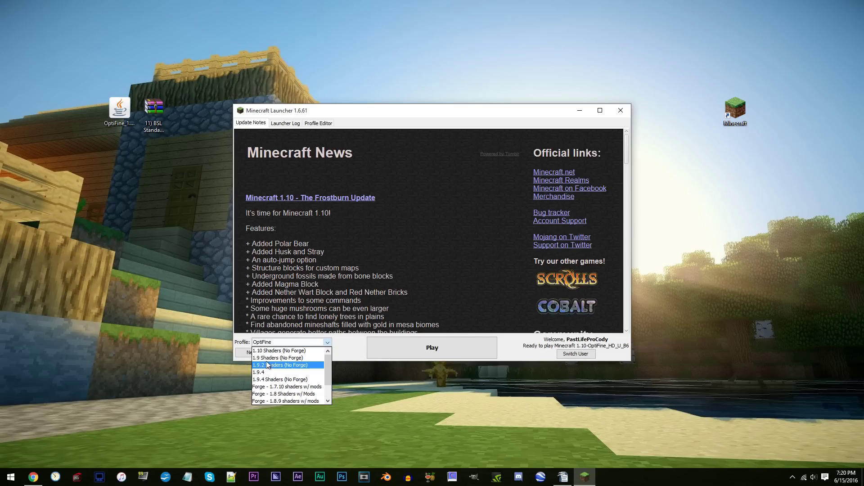
pyautogui.click(266, 352)
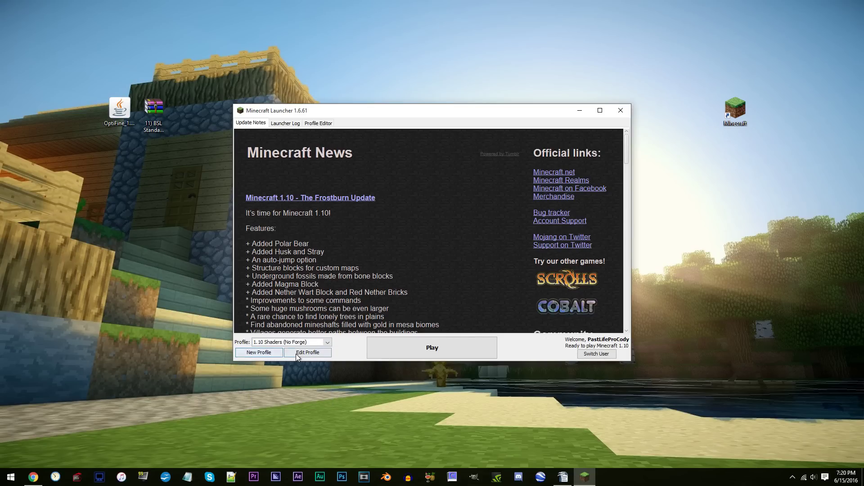
pyautogui.click(317, 353)
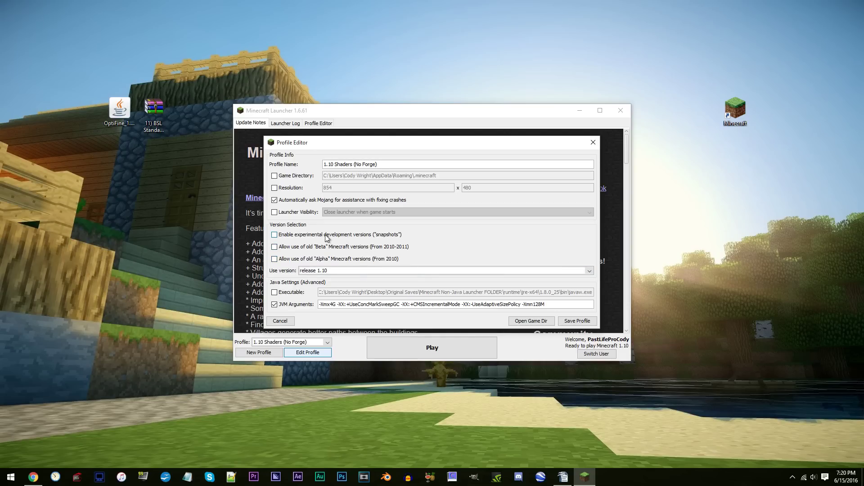
# - Switch the profile's version to release 1.10-OptiFine_HD_U_B6, save it, and keep it selected
pyautogui.click(318, 270)
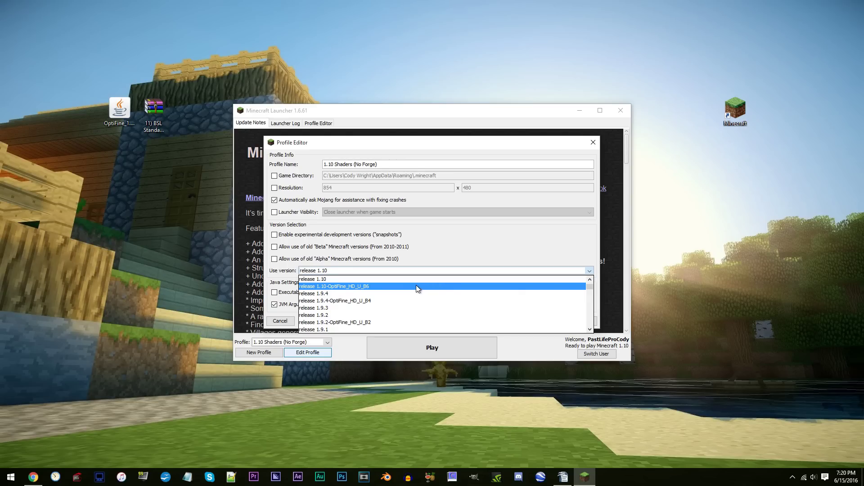
pyautogui.click(366, 287)
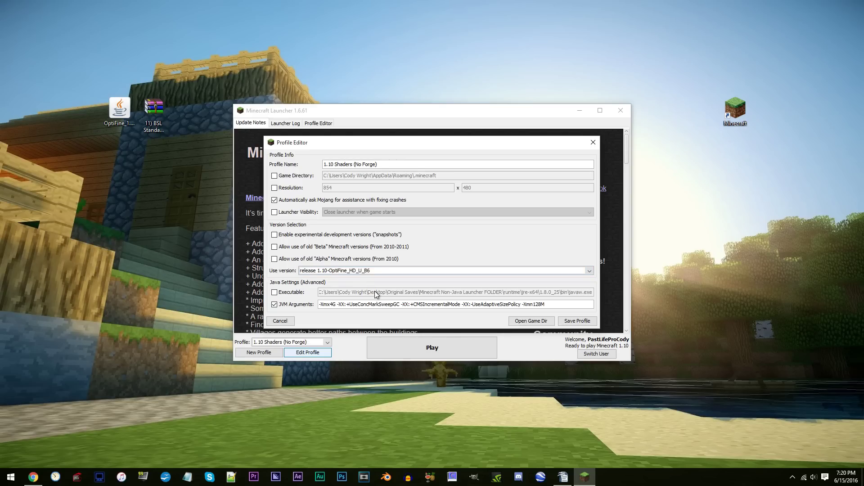
pyautogui.click(581, 322)
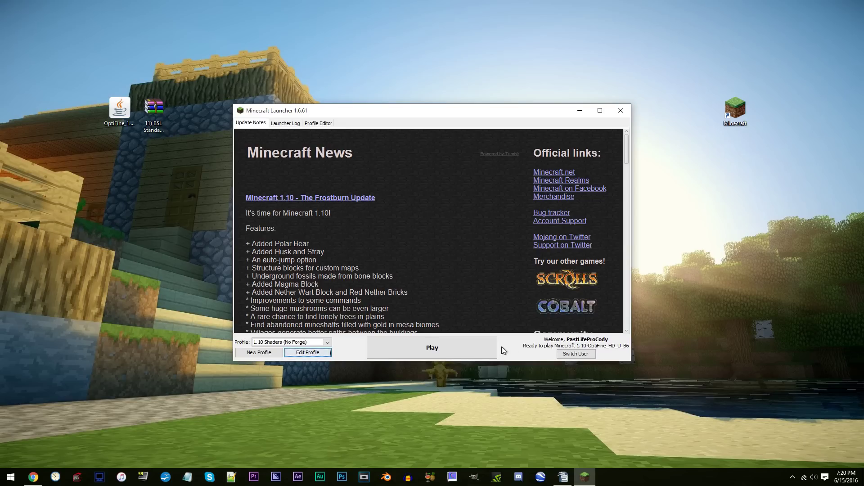
pyautogui.click(297, 344)
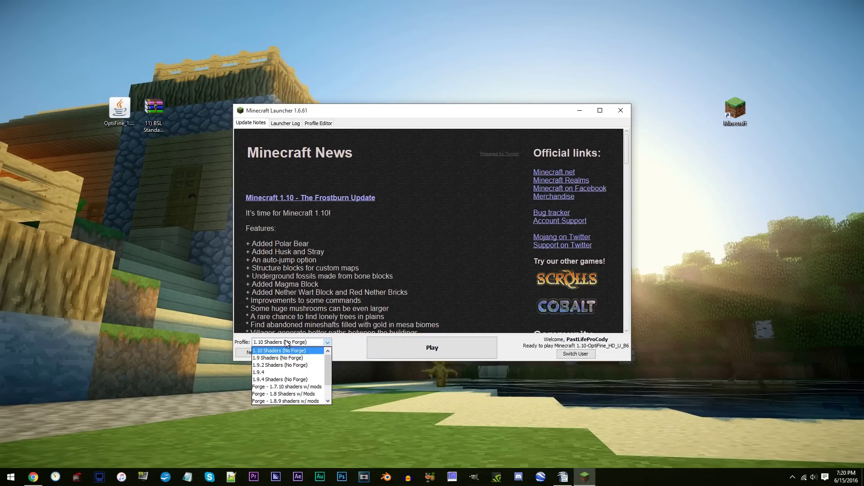
pyautogui.click(297, 345)
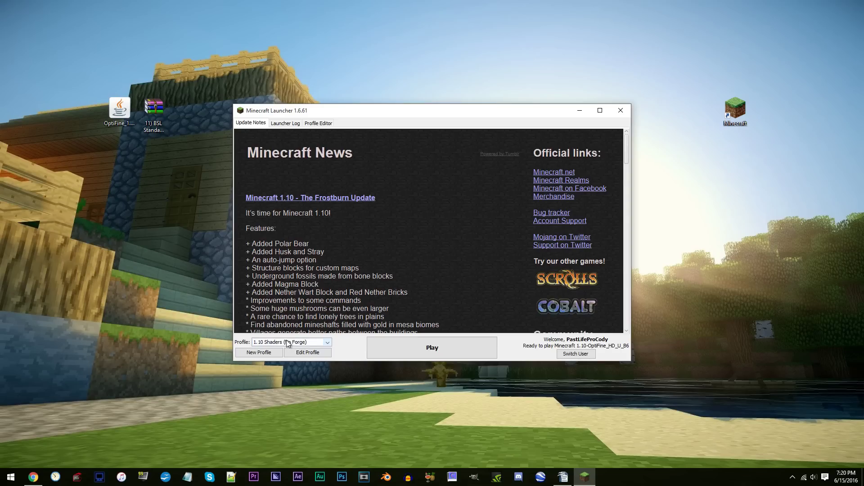
# - Launch the game and open the shaderpacks folder via Options > Video Settings > Shaders
pyautogui.click(478, 344)
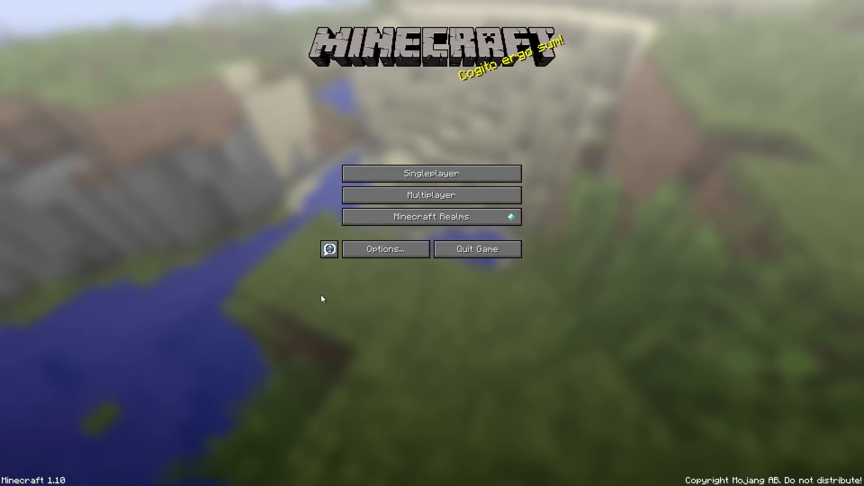
pyautogui.click(394, 249)
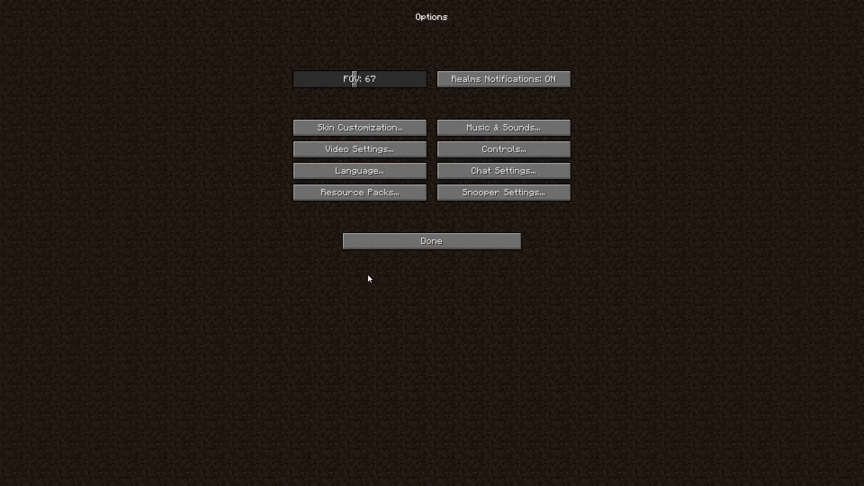
pyautogui.click(317, 145)
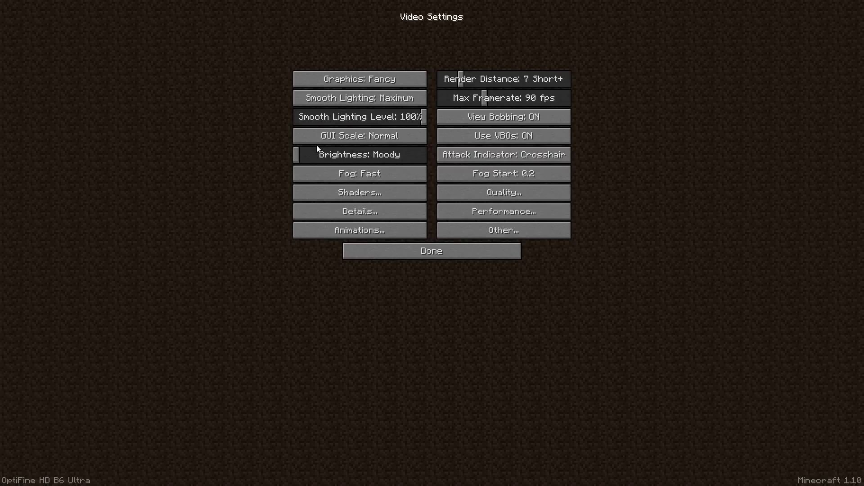
pyautogui.click(385, 194)
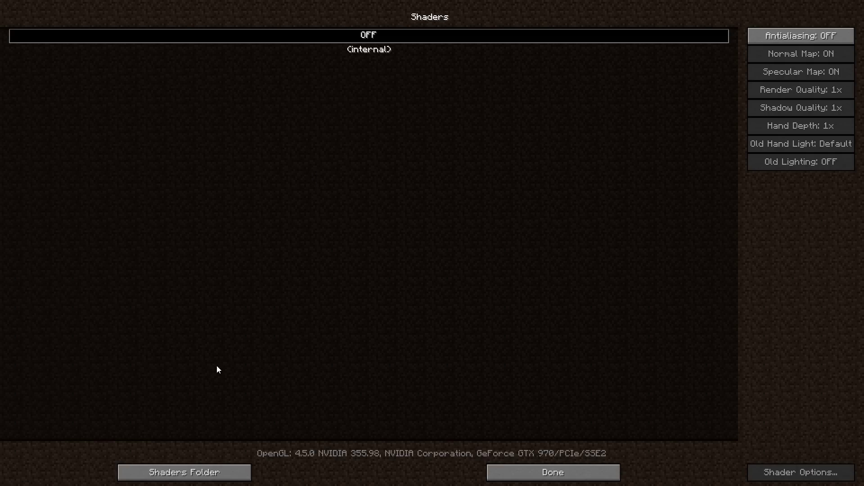
pyautogui.click(187, 471)
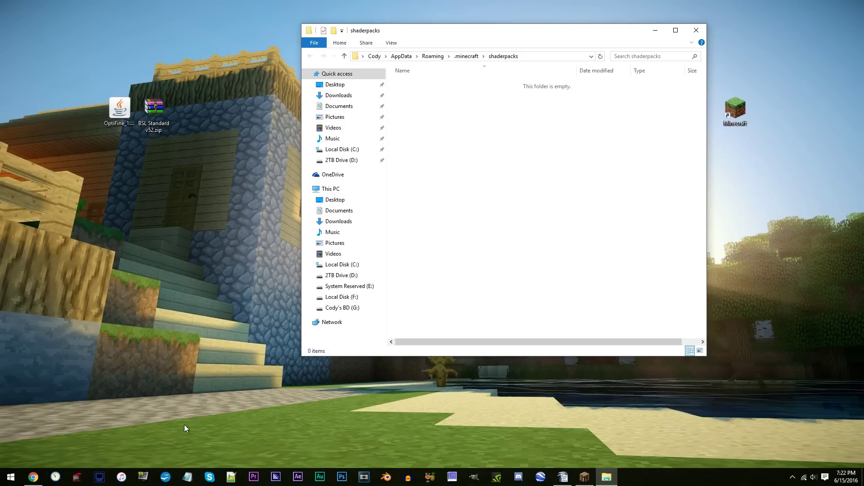
# - Move BSL Standard v52.zip from the desktop into the shaderpacks folder and close it
pyautogui.moveTo(159, 123); pyautogui.dragTo(145, 129)
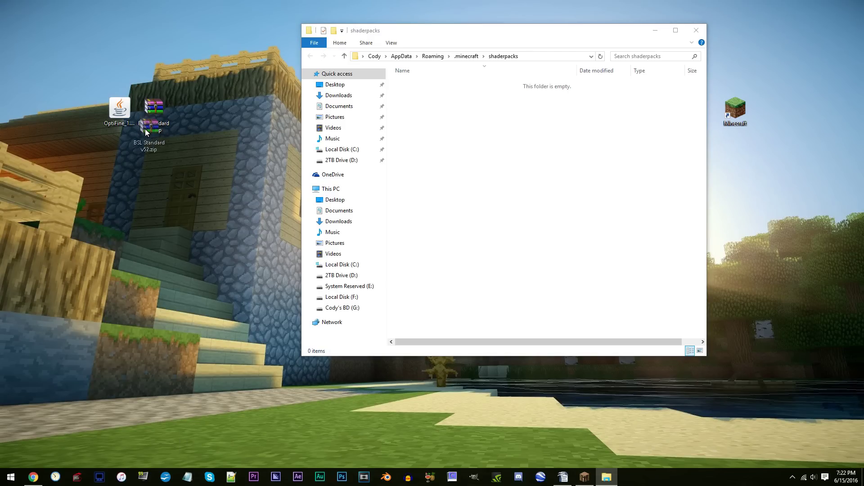
pyautogui.moveTo(179, 189)
pyautogui.mouseDown()
pyautogui.moveTo(316, 195)
pyautogui.moveTo(462, 125)
pyautogui.mouseUp()
pyautogui.click(705, 29)
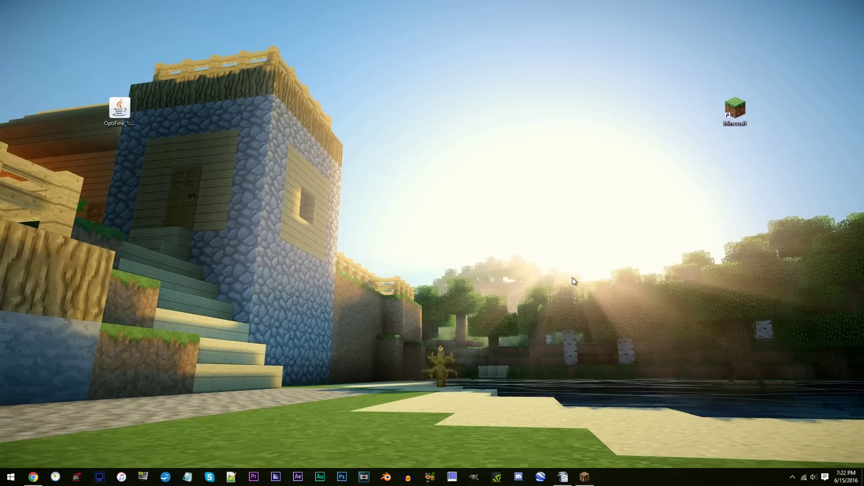
# - Return to Minecraft and select BSL Standard v52.zip in the Shaders list
pyautogui.click(585, 477)
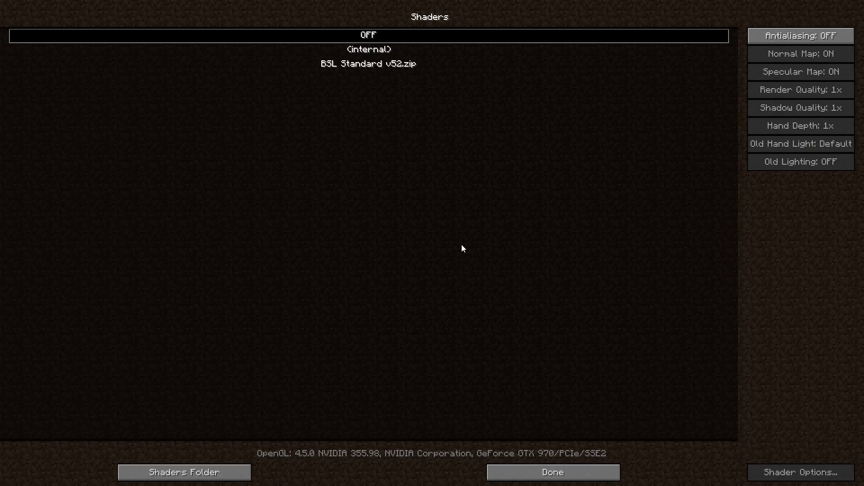
pyautogui.click(368, 64)
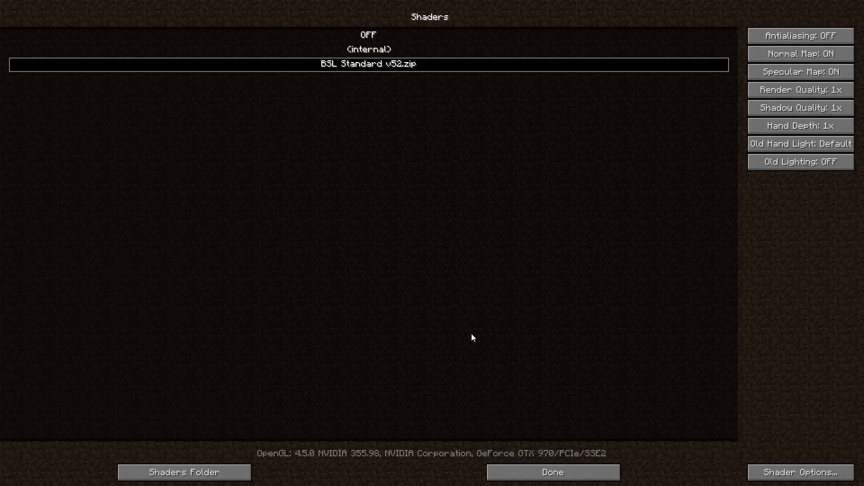